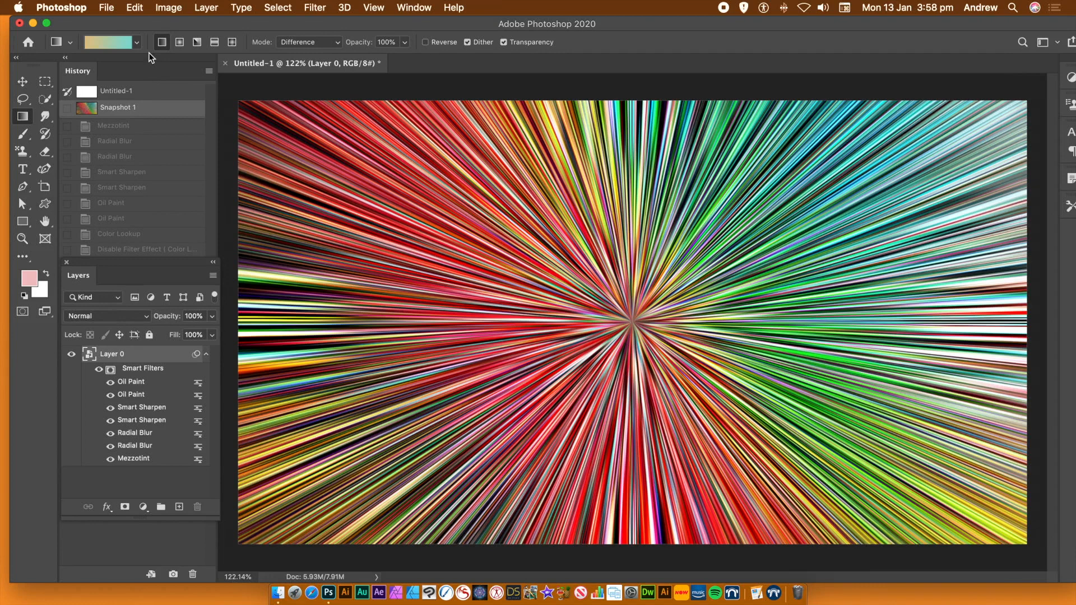
Revert the document to its original blank state in the history and clear all guides
left_click(117, 96)
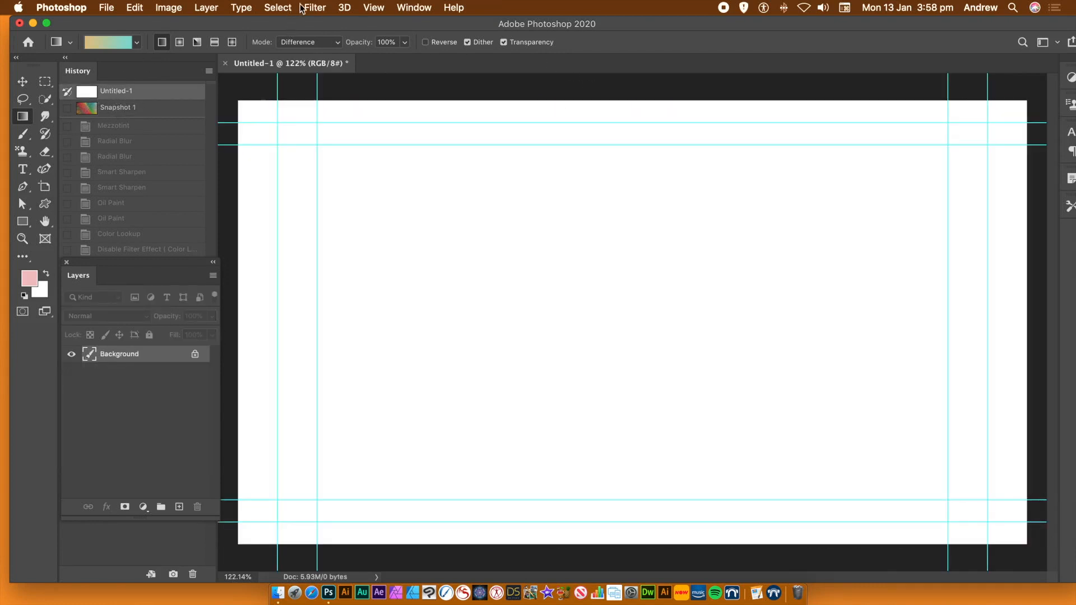
left_click(373, 7)
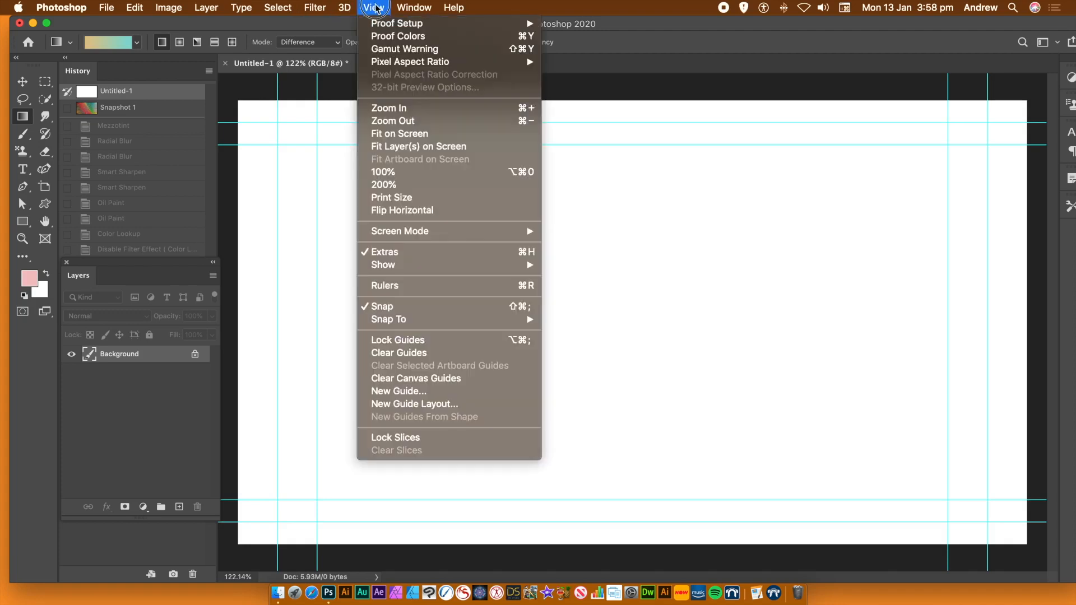
left_click(397, 353)
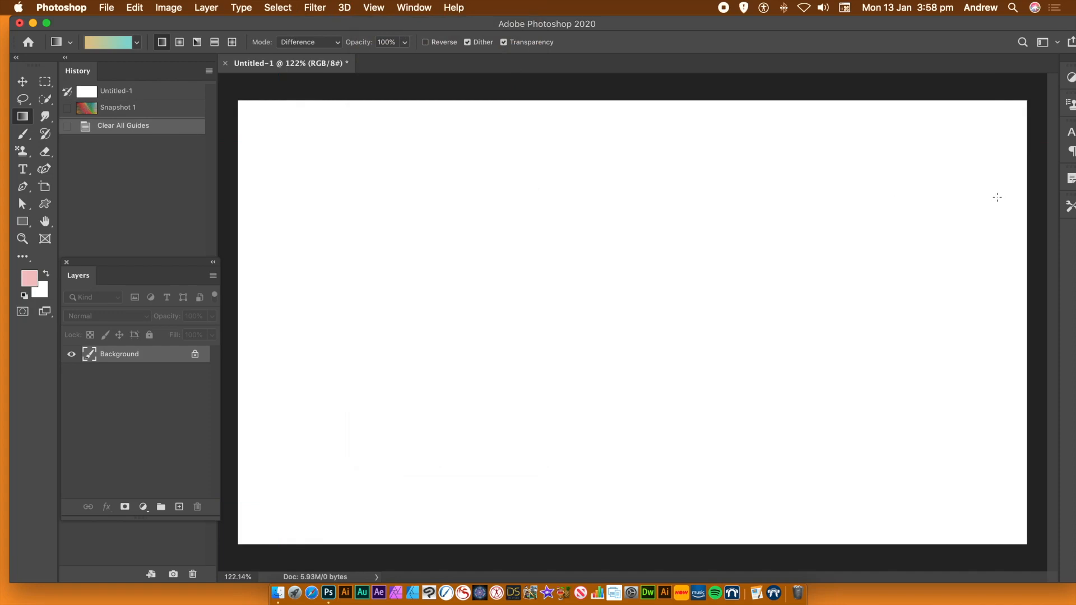
Draw several overlapping linear gradients in different directions across the canvas, using the orange-to-teal gradient in Difference mode
left_click(22, 119)
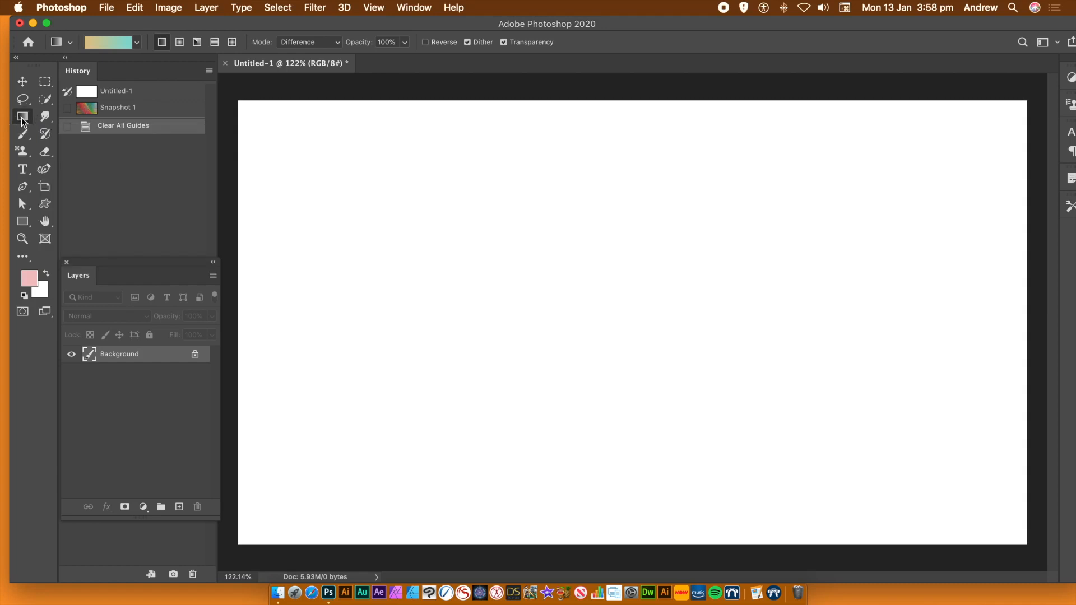
left_click(136, 44)
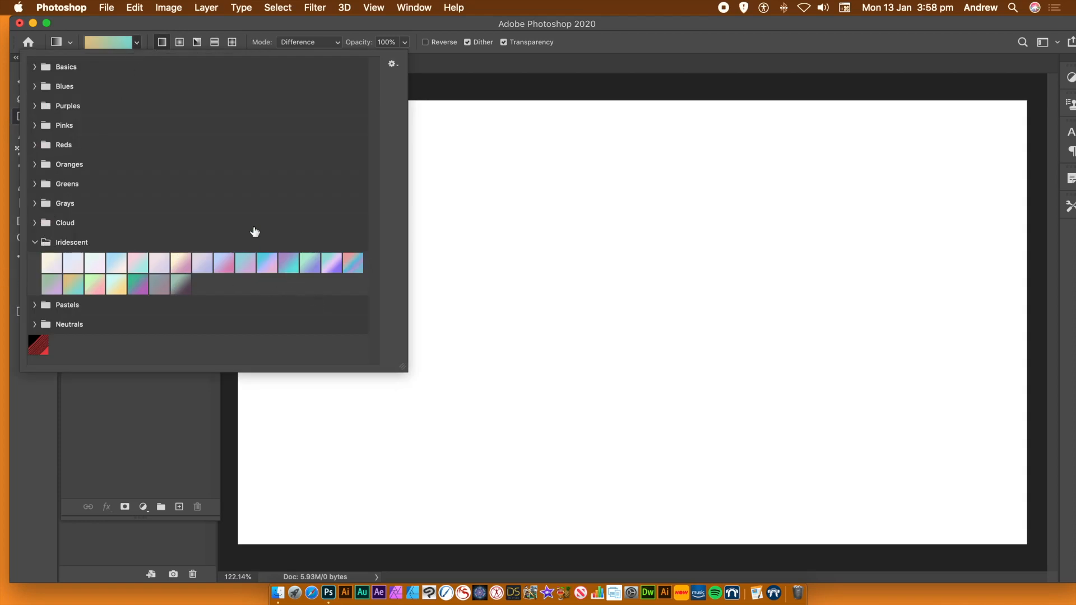
left_click(297, 29)
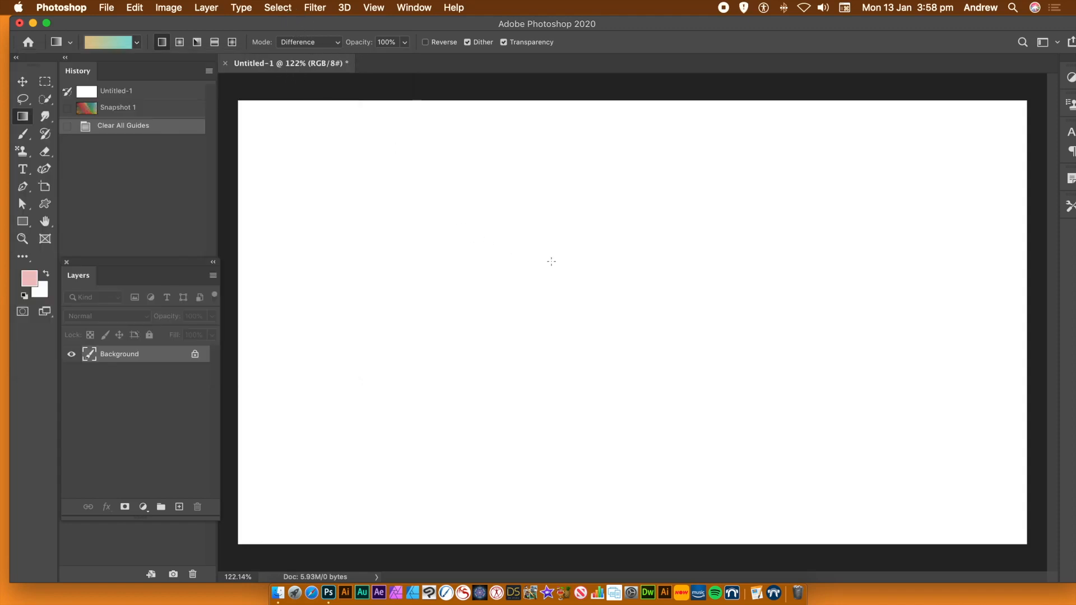
left_click_drag(498, 242, 687, 342)
mouse_move(493, 140)
left_mouse_down()
mouse_move(461, 284)
mouse_move(633, 359)
left_mouse_up()
left_click_drag(504, 392, 735, 241)
Pick a yellow-to-red preset from the Oranges group and draw several more crossing Difference gradients over the canvas
left_click(137, 43)
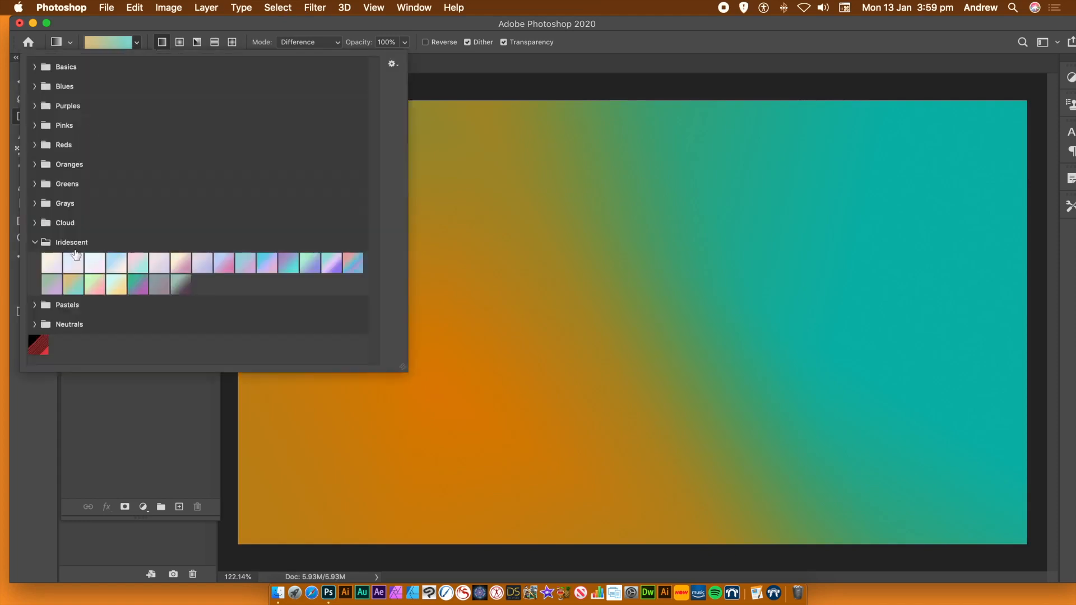
left_click(35, 165)
left_click(245, 187)
left_click_drag(567, 281, 650, 213)
left_click_drag(706, 269, 487, 359)
left_click_drag(534, 207, 709, 454)
left_click_drag(679, 420, 360, 427)
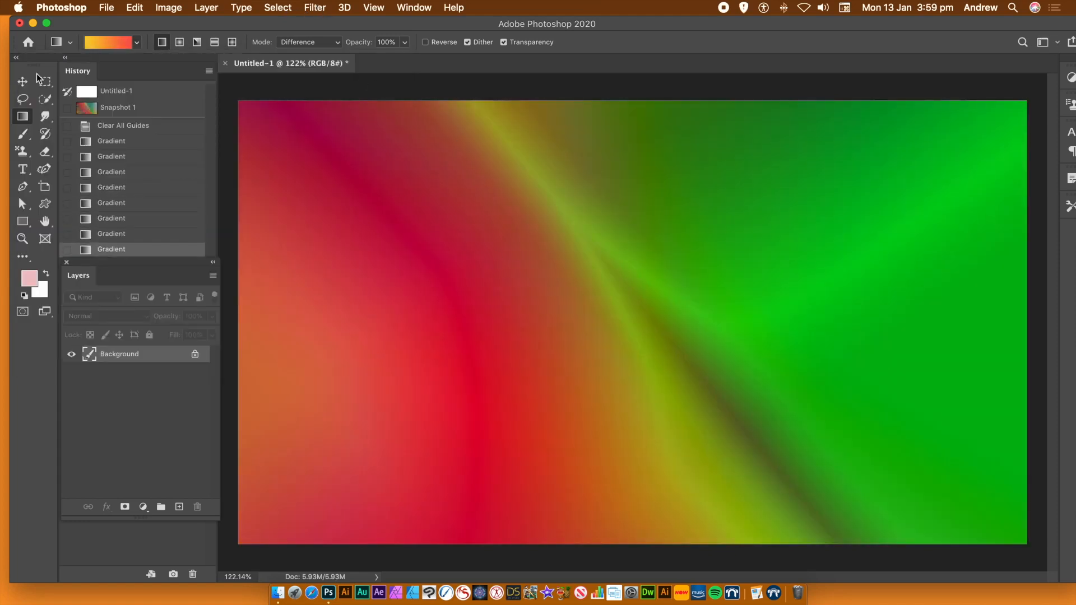
Convert the gradient-filled Background layer to a smart object
left_click(202, 7)
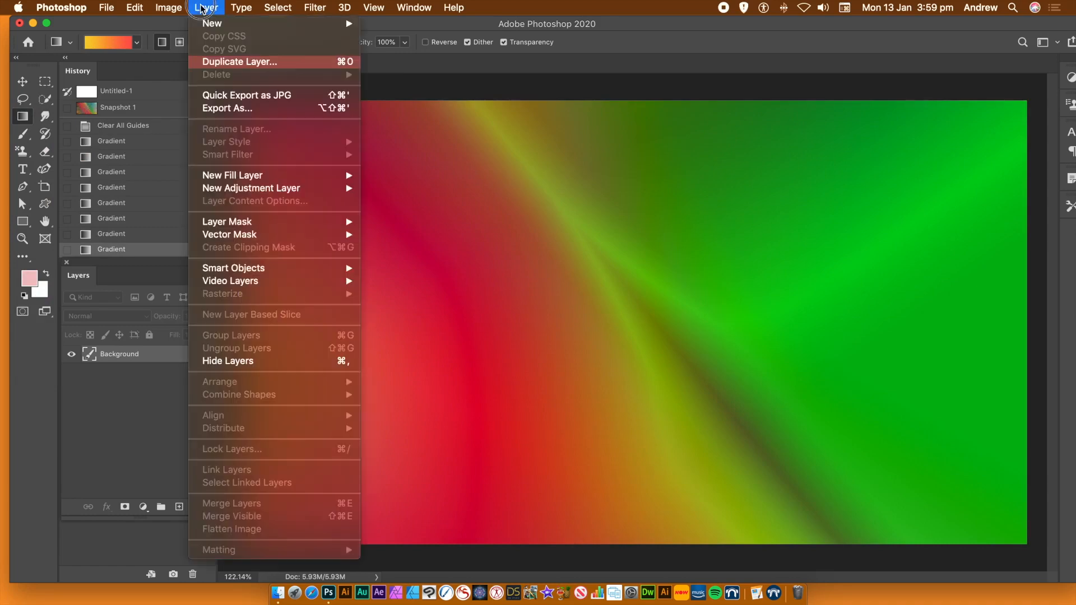
mouse_move(234, 273)
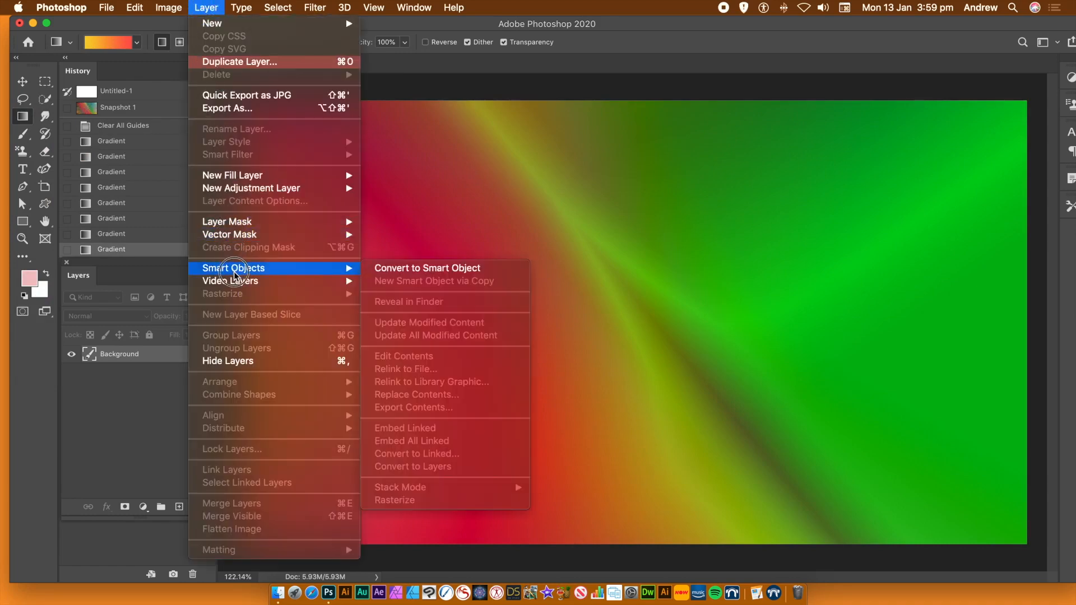
left_click(437, 269)
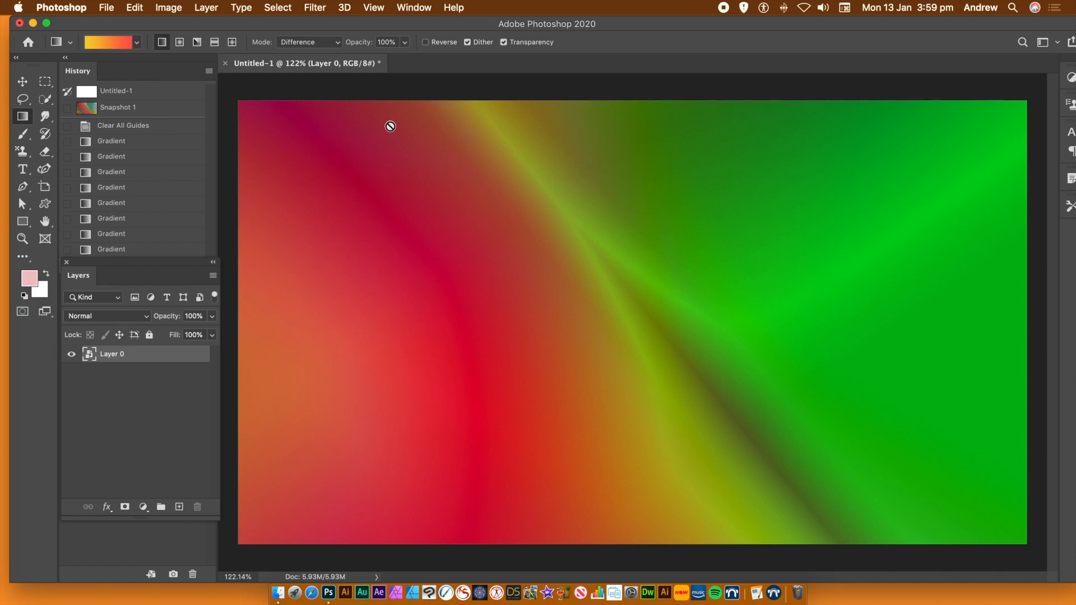
left_click(413, 7)
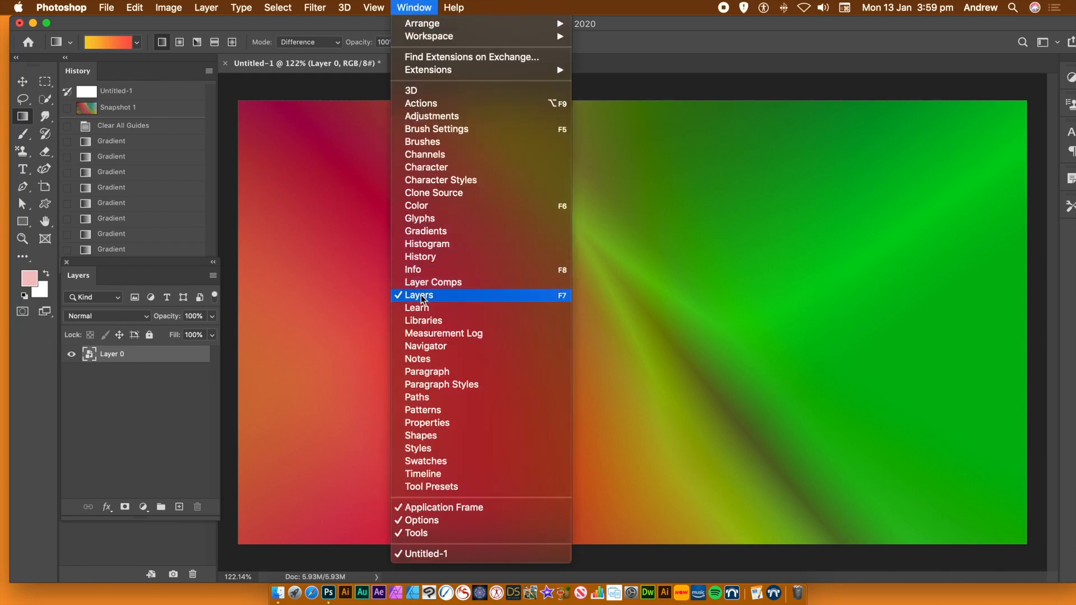
left_click(733, 35)
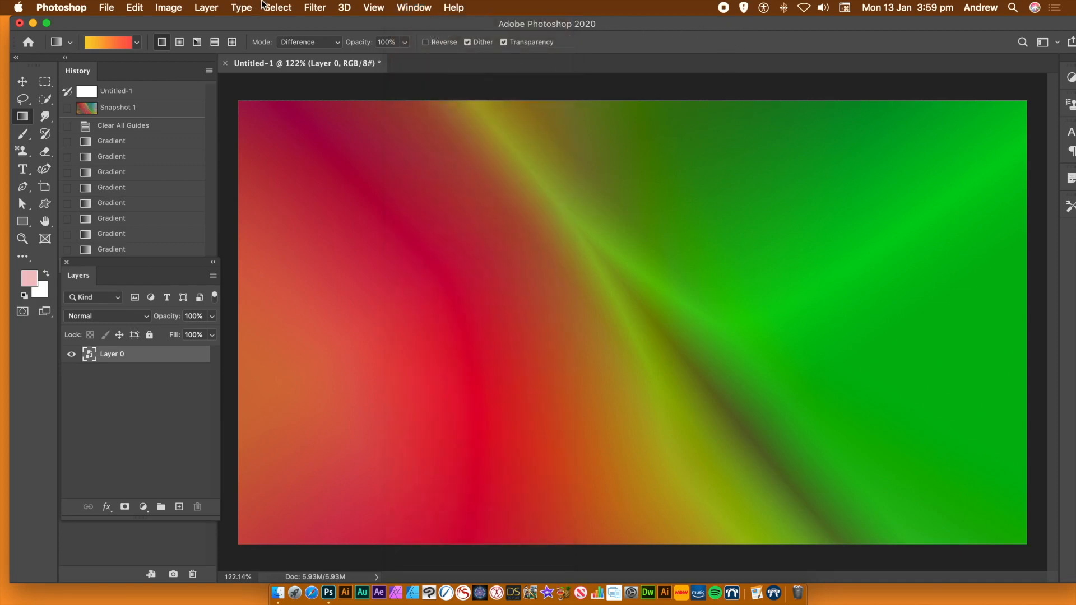
Apply a Mezzotint filter of type Coarse Dots to the smart object layer
left_click(310, 8)
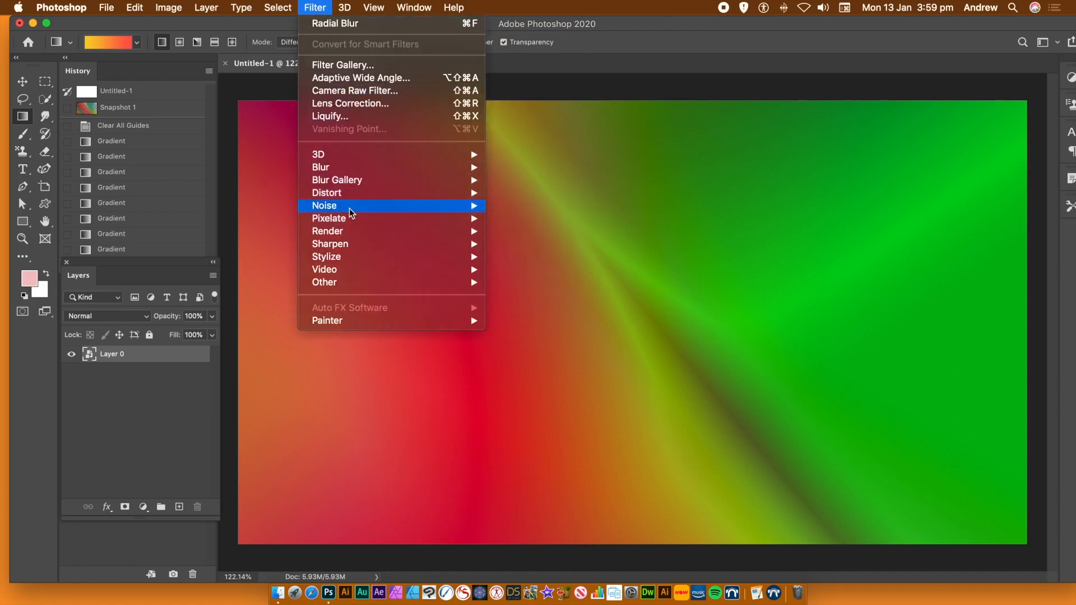
mouse_move(351, 221)
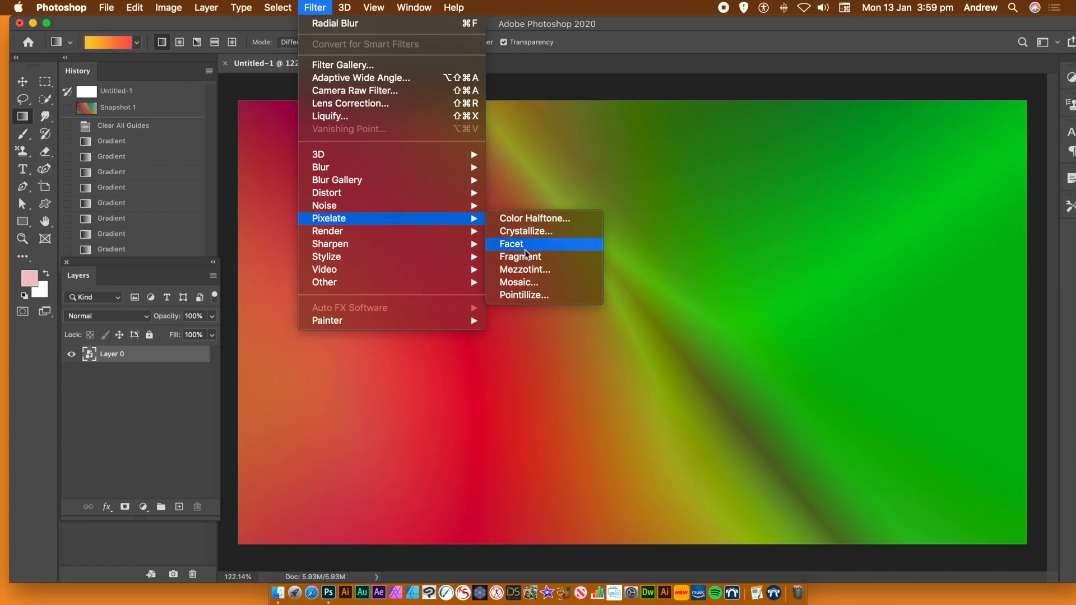
left_click(527, 273)
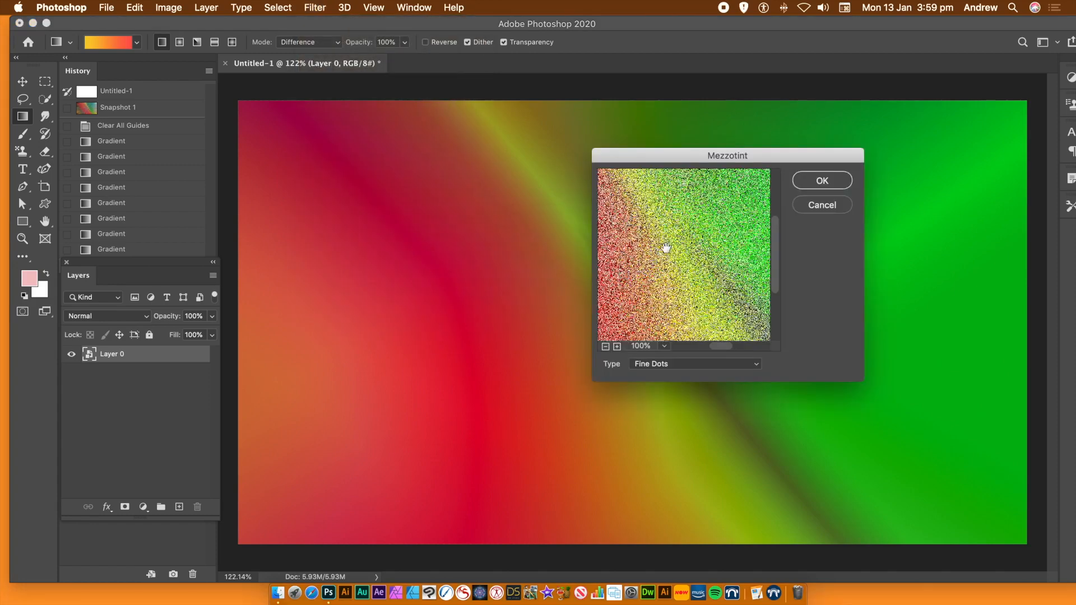
left_click(671, 366)
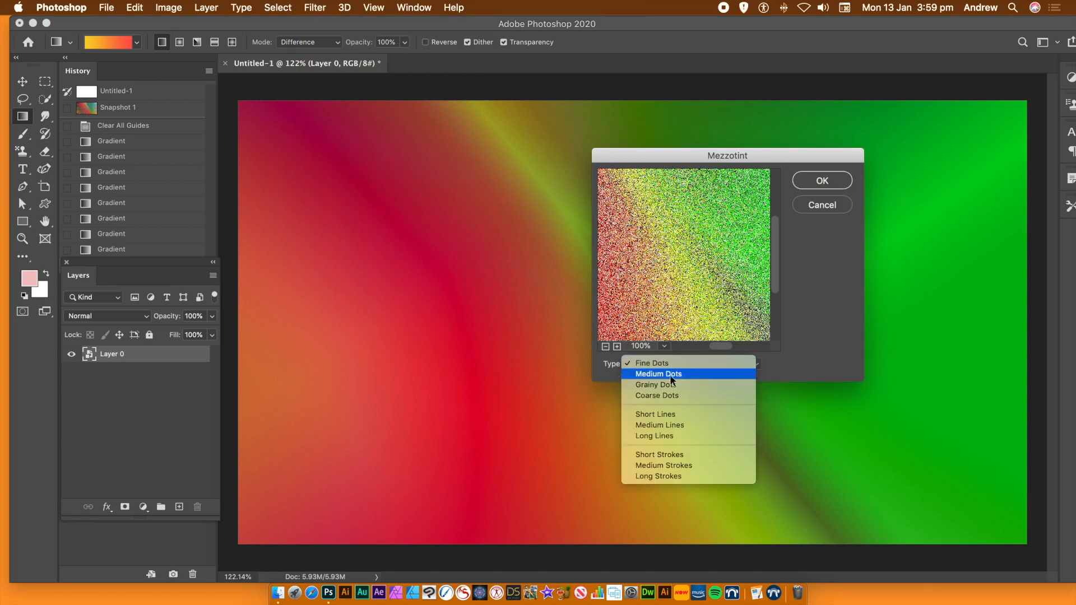
left_click(682, 387)
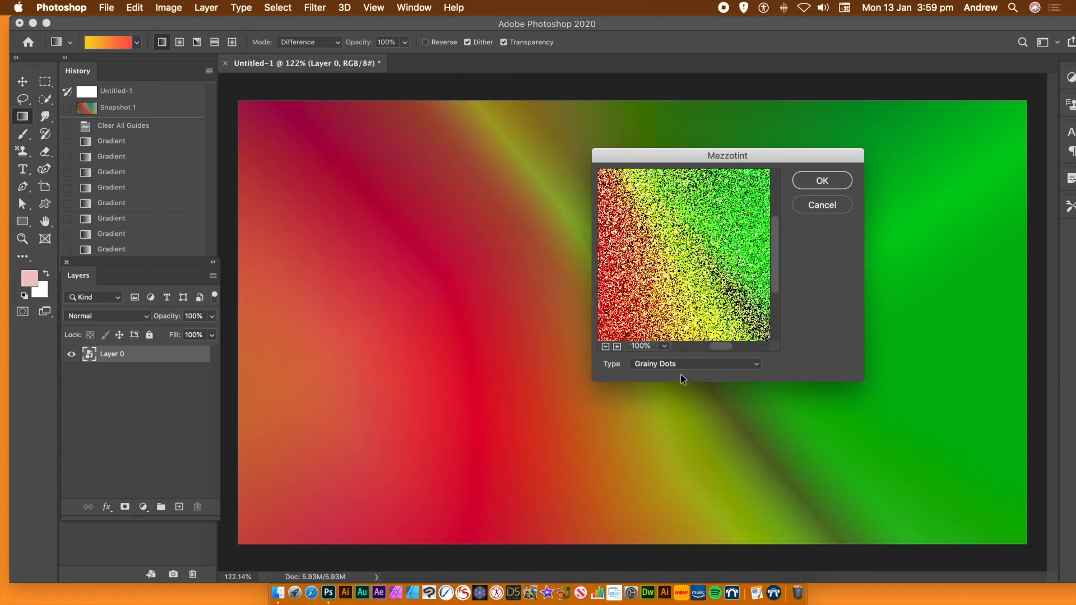
left_click(682, 365)
left_click(675, 373)
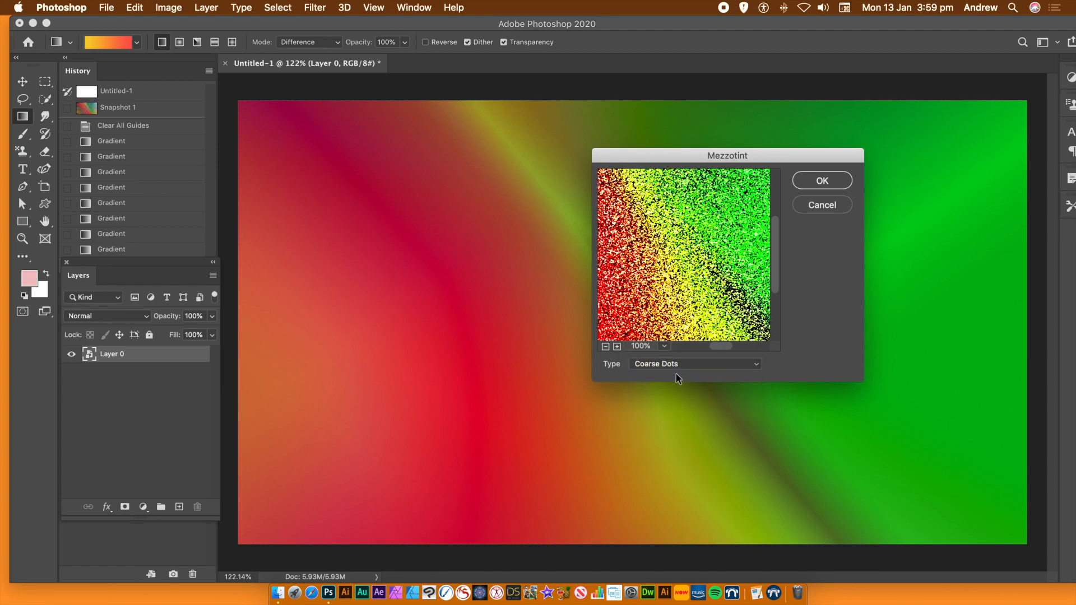
left_click(822, 180)
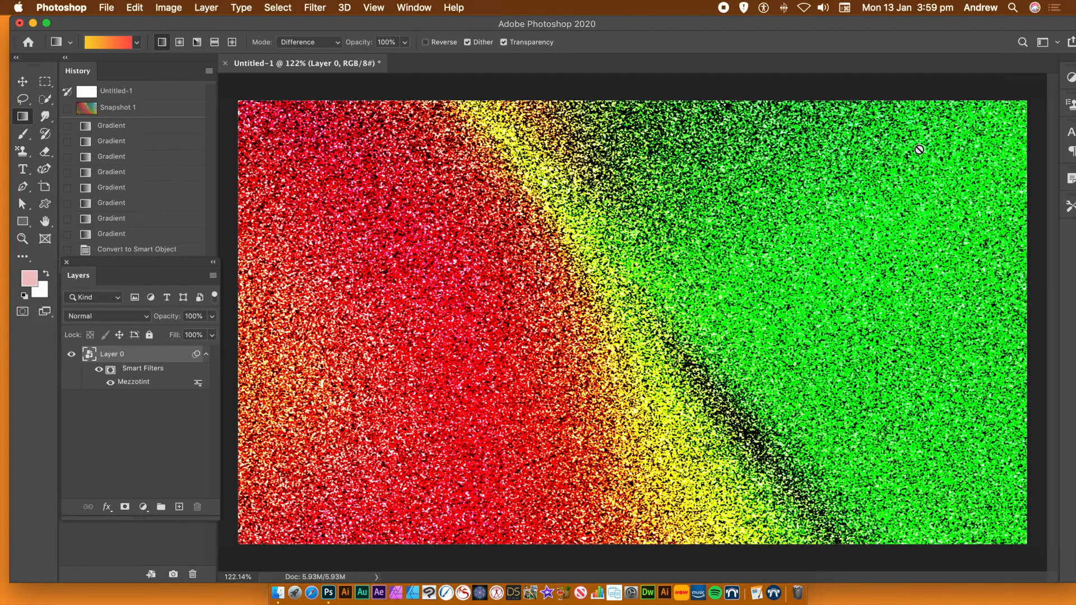
Apply a Zoom Radial Blur with amount 100 and Best quality, moving the blur center near the image's upper-left corner
left_click(314, 8)
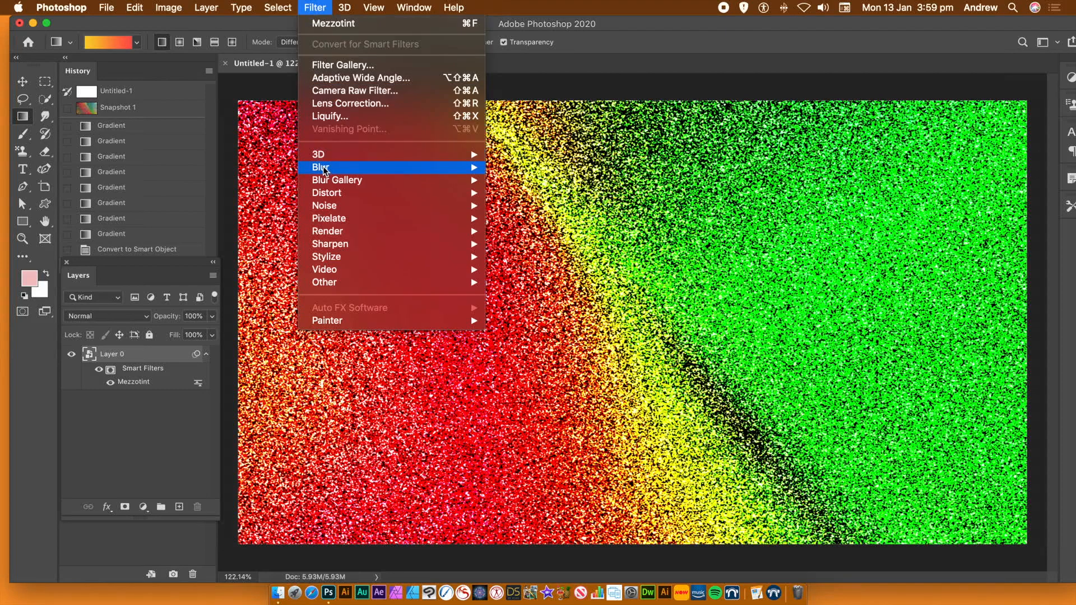
mouse_move(328, 169)
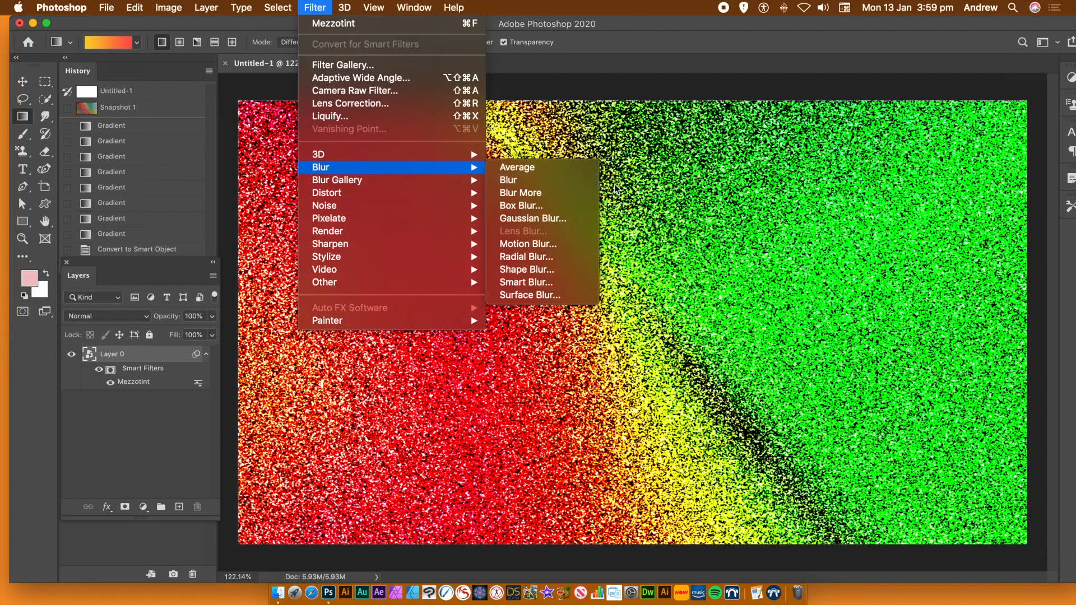
left_click(546, 259)
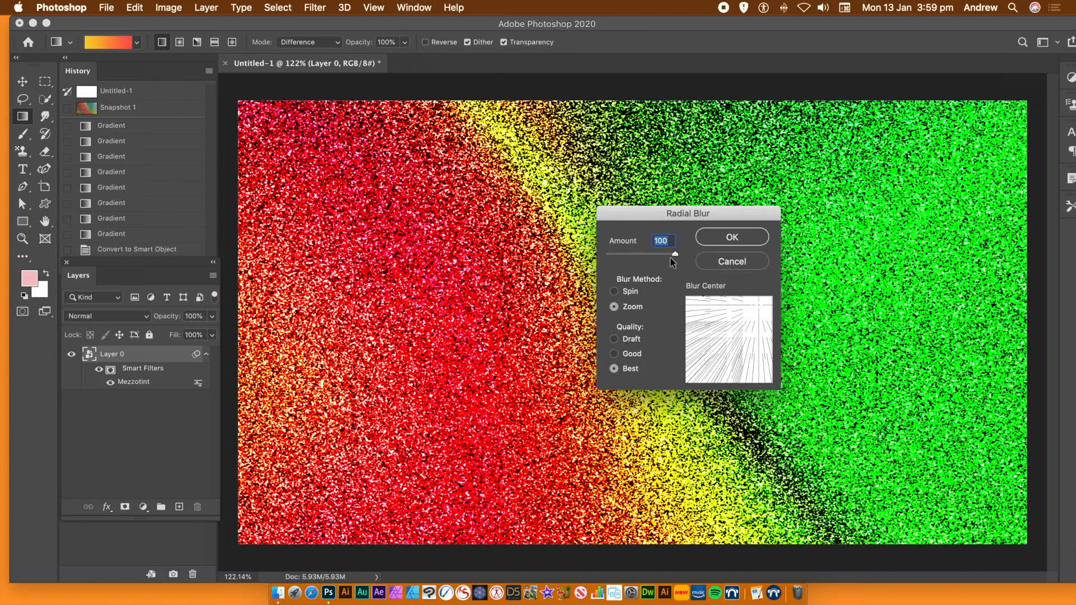
left_click_drag(757, 310, 694, 312)
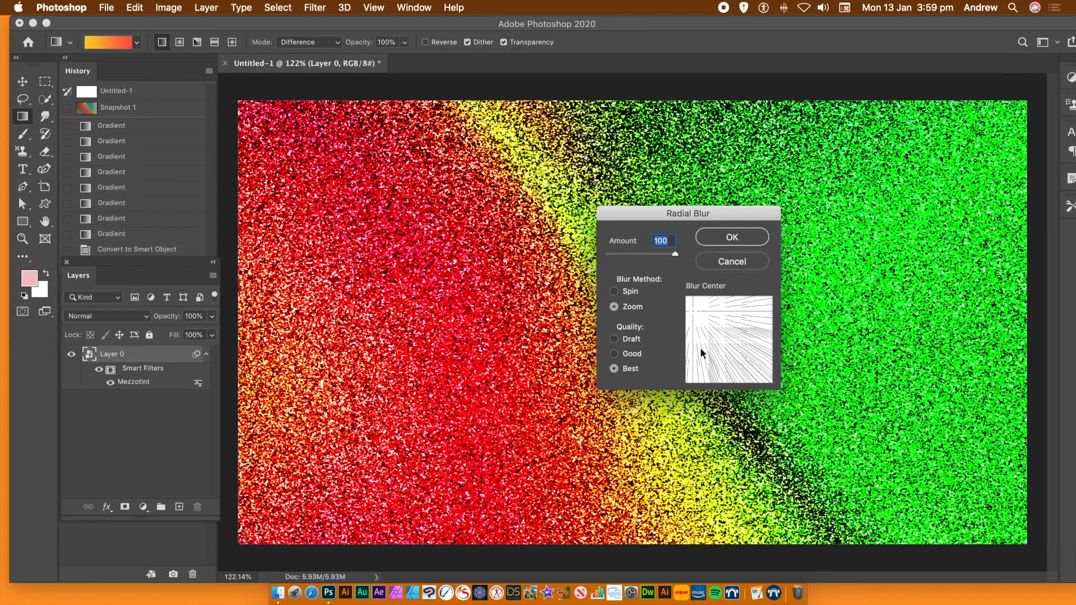
left_click(749, 241)
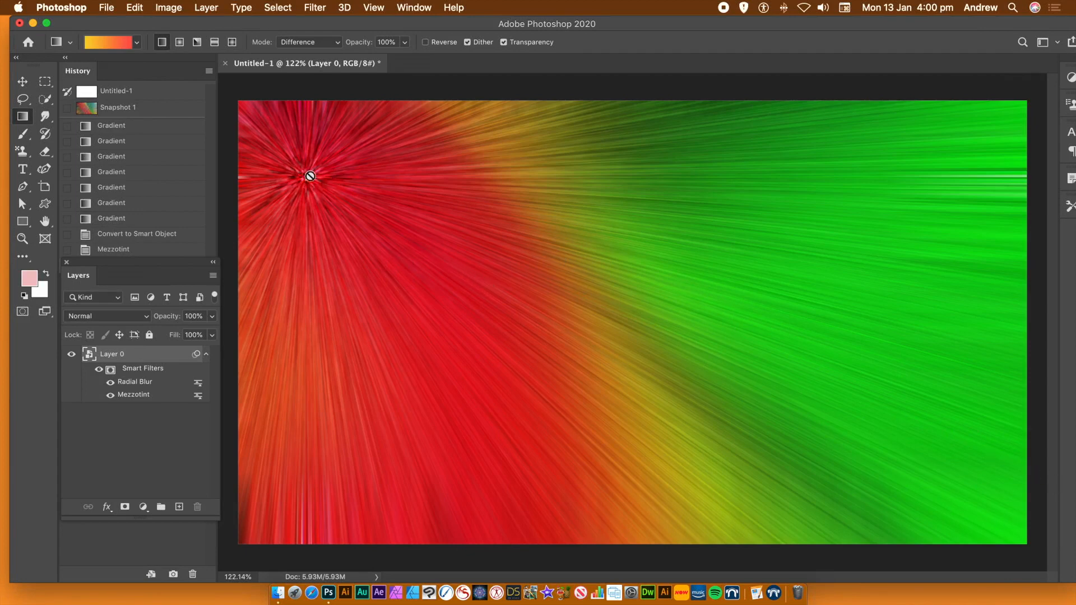
Apply a second Radial Blur with the same Zoom, amount 100 and Best quality settings
left_click(317, 7)
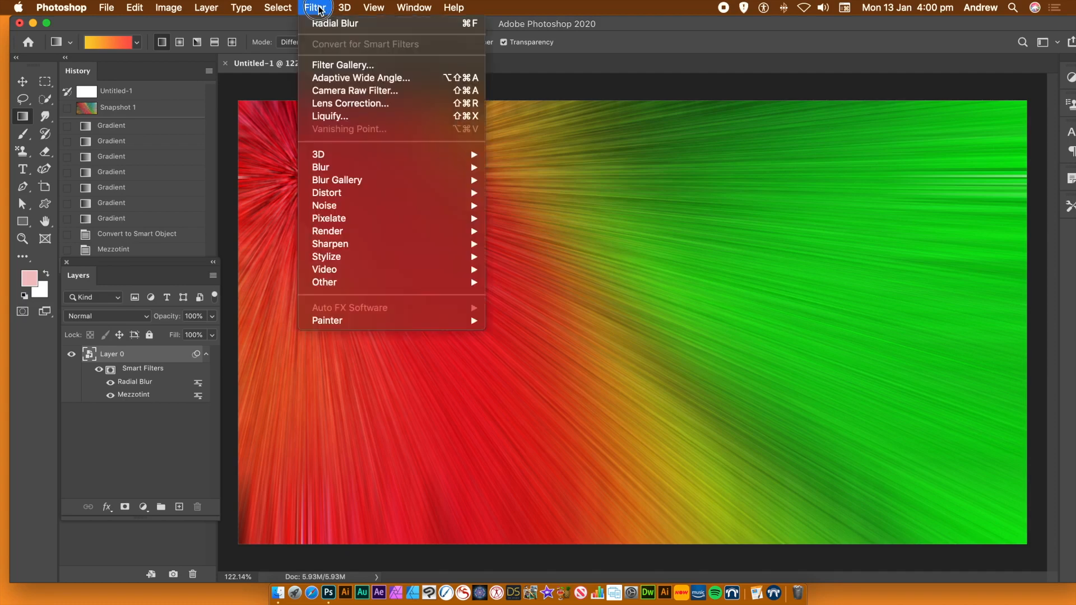
left_click(320, 23)
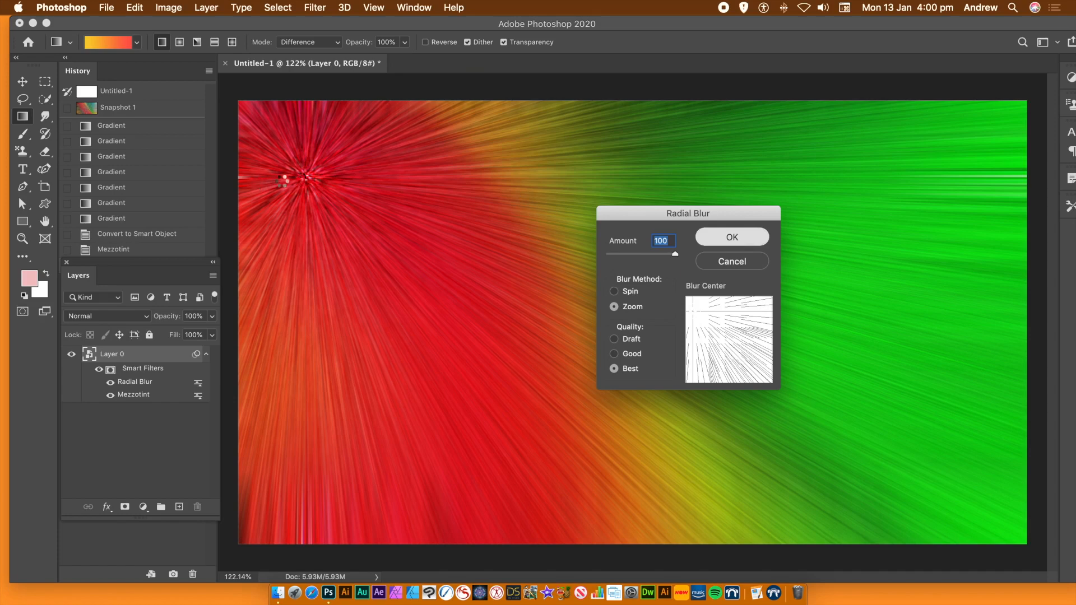
key("Return")
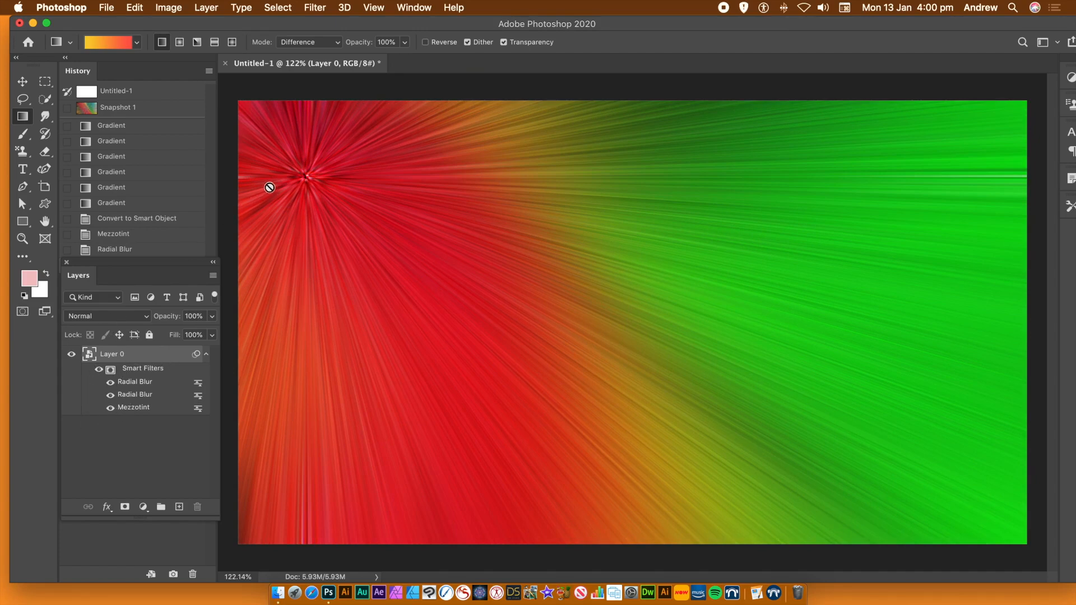
Apply Smart Sharpen with amount 500%, radius about 50.6 px, 0% noise reduction and Gaussian Blur removal
left_click(313, 7)
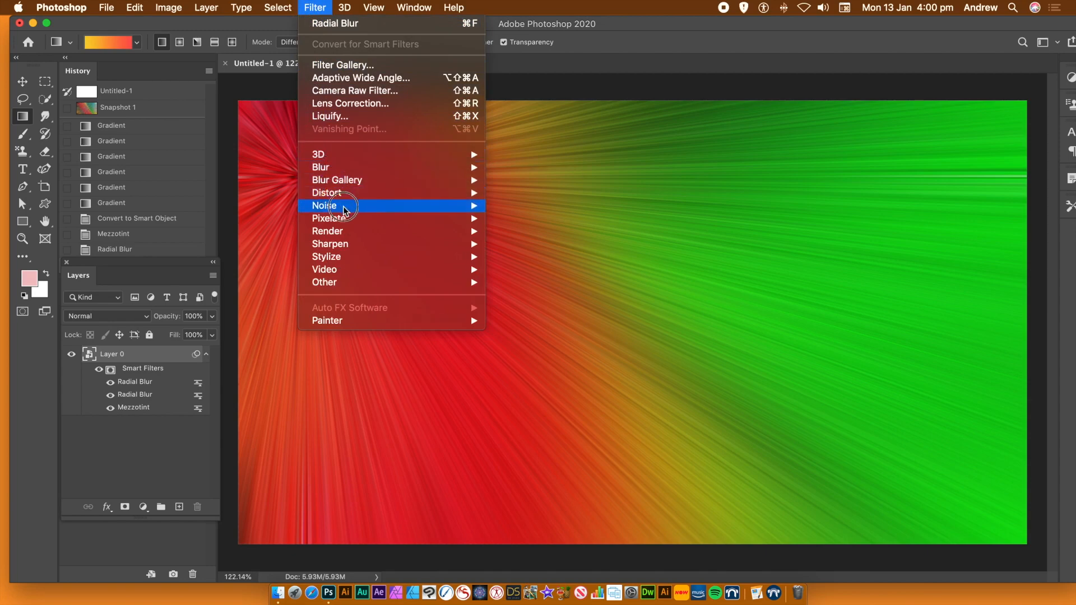
mouse_move(351, 251)
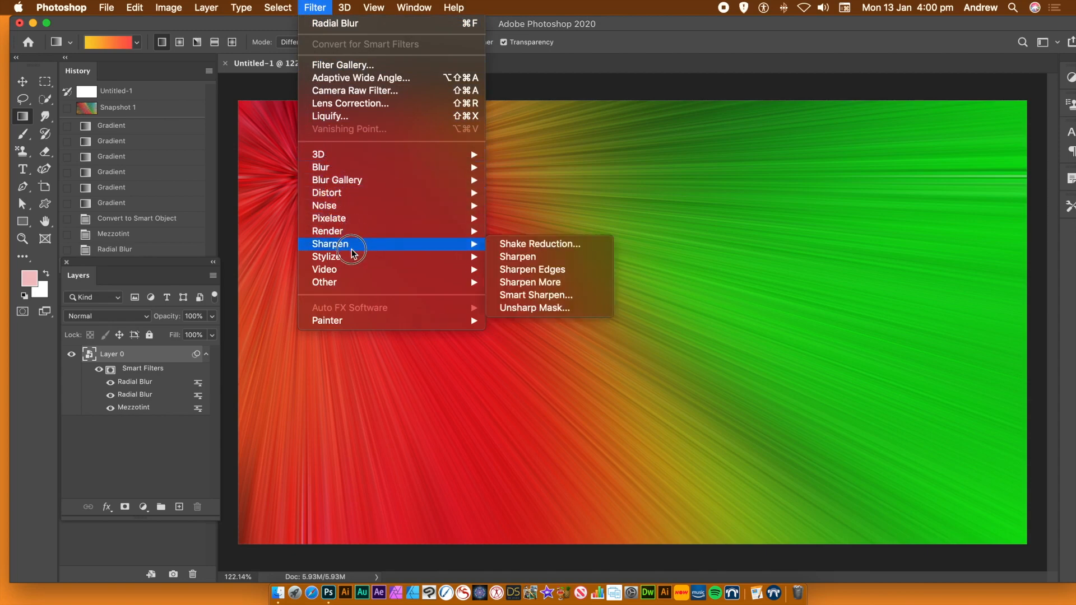
left_click(549, 298)
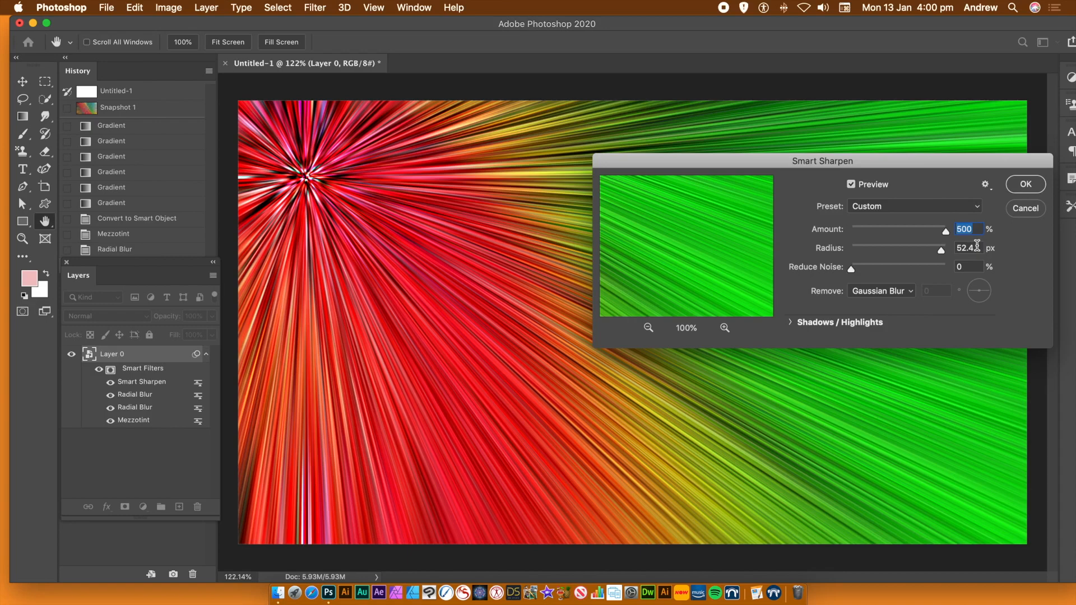
left_click_drag(942, 251, 940, 252)
key("Tab")
left_click(1026, 185)
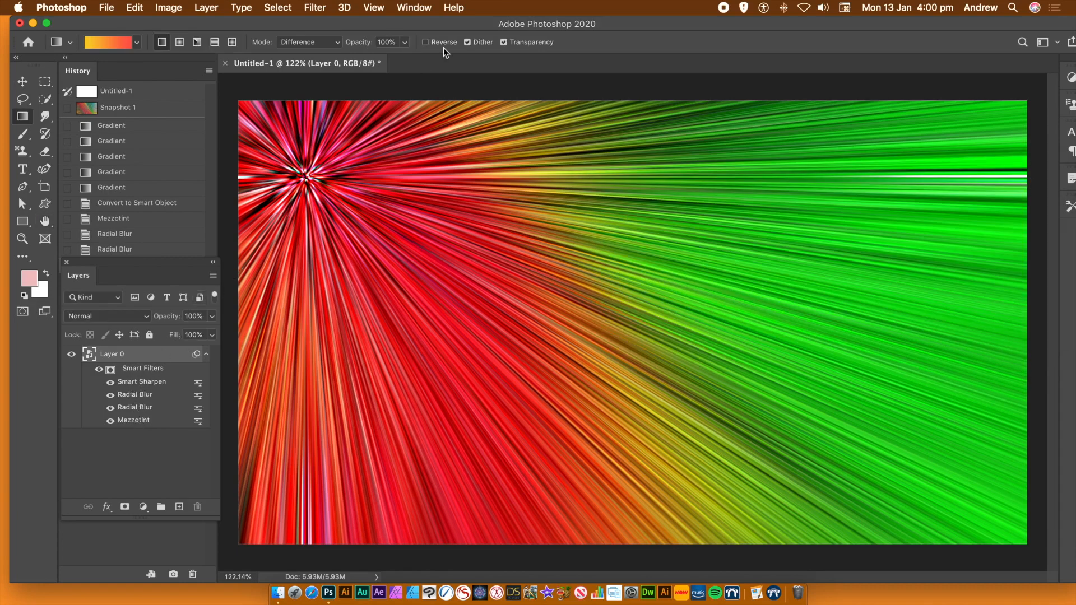
Apply Smart Sharpen a second time with the same 500% amount and 50.6 px radius
left_click(303, 8)
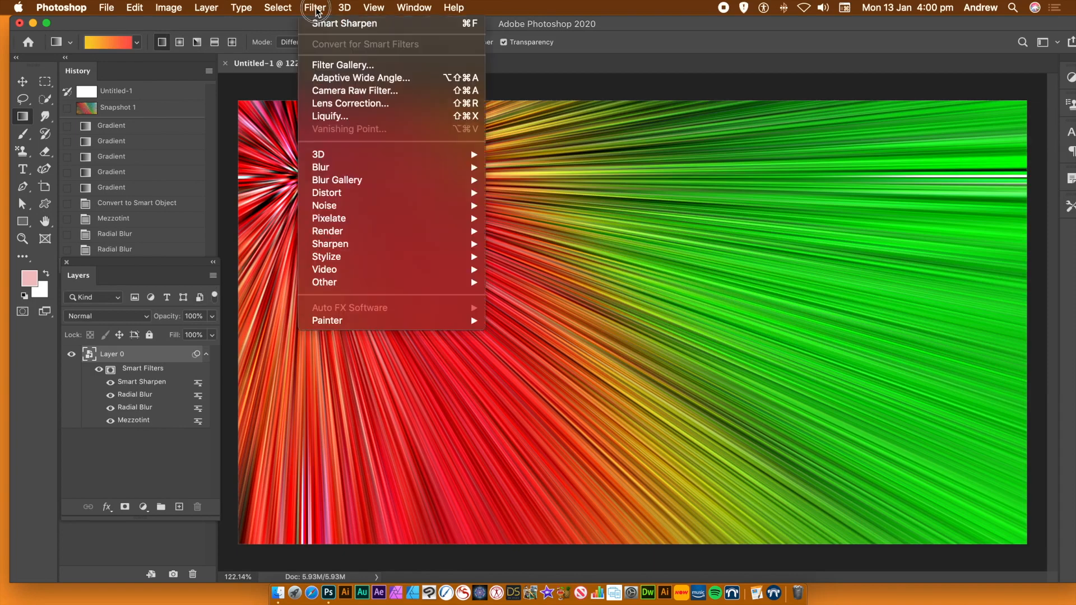
left_click(323, 24)
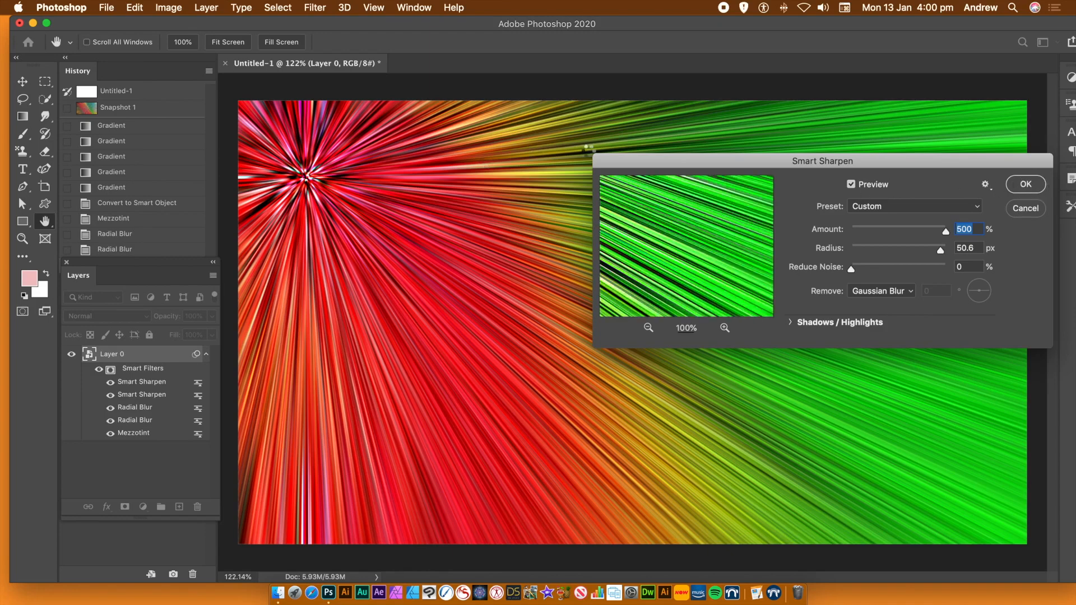
left_click(1028, 184)
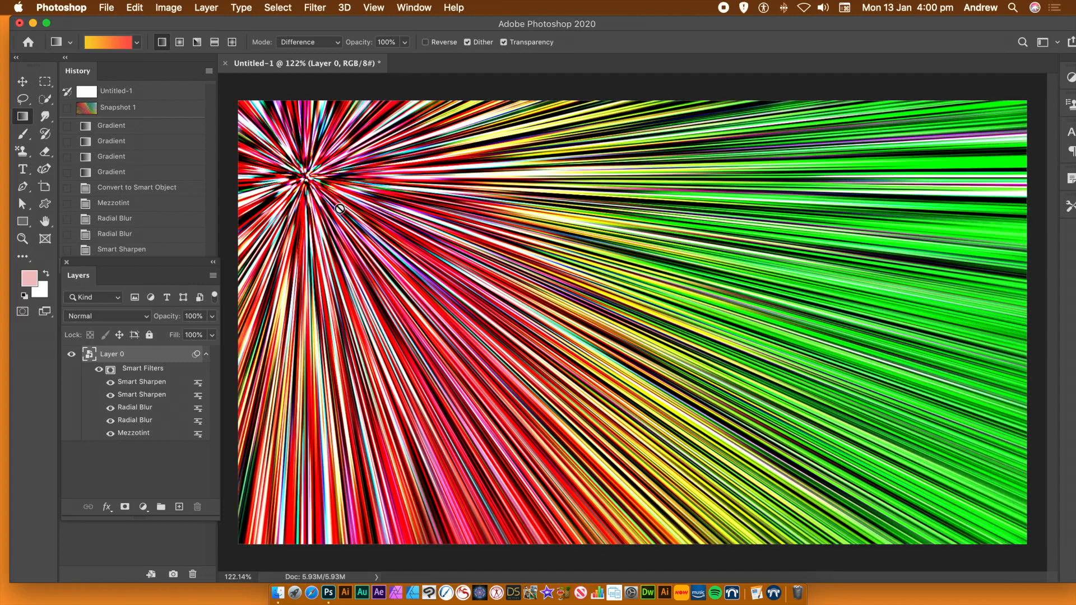
Replace the smart object's contents with a diagonal yellow-to-red gradient in Normal mode, saving and closing the contents document
double_click(89, 354)
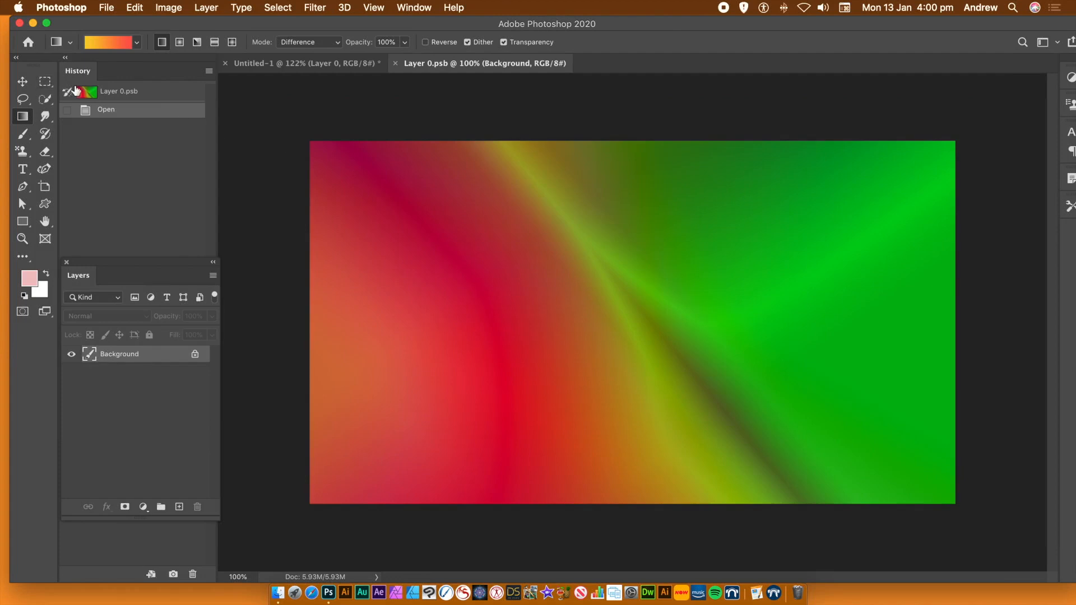
left_click(325, 42)
mouse_move(346, 4)
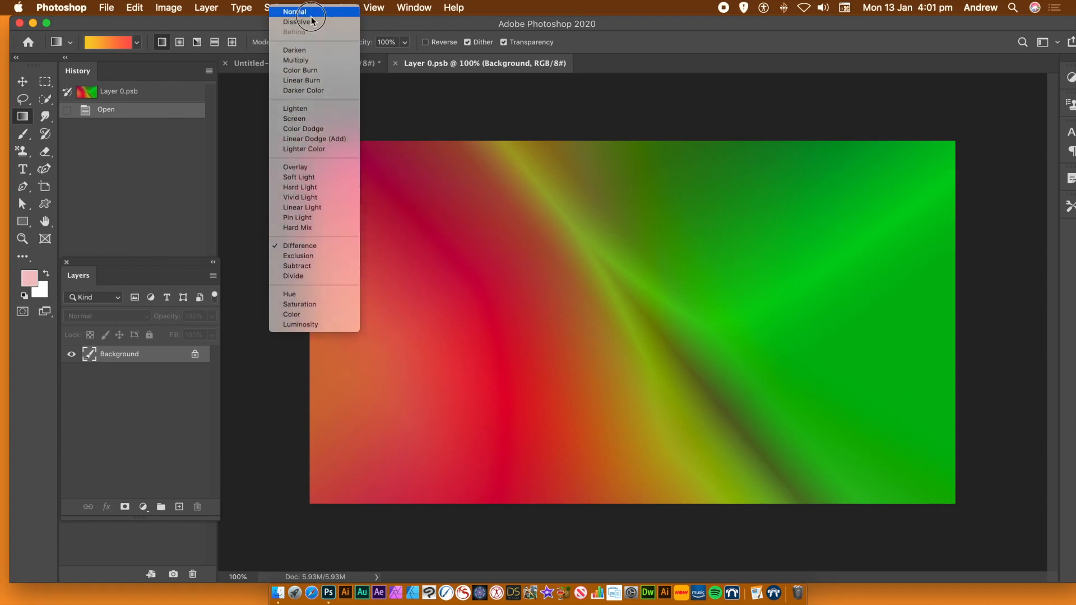
left_click(307, 11)
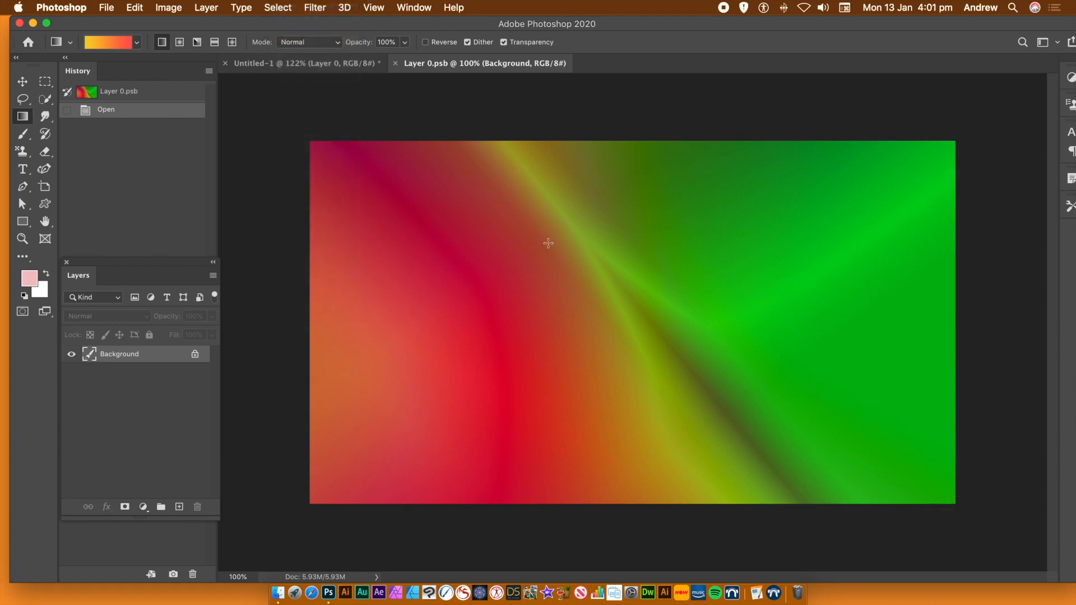
left_click_drag(663, 247, 507, 347)
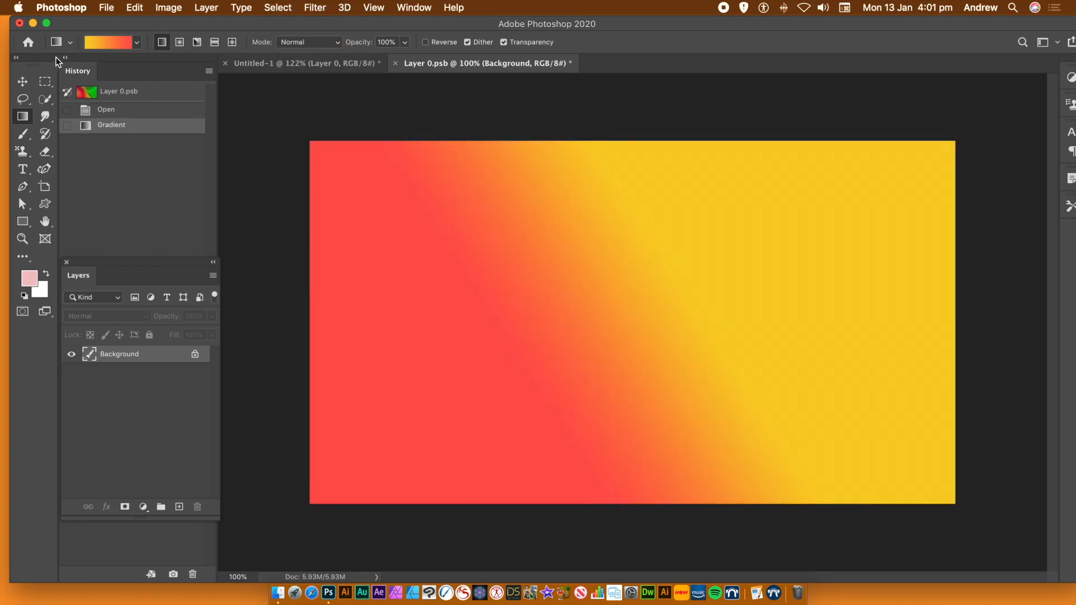
left_click(395, 63)
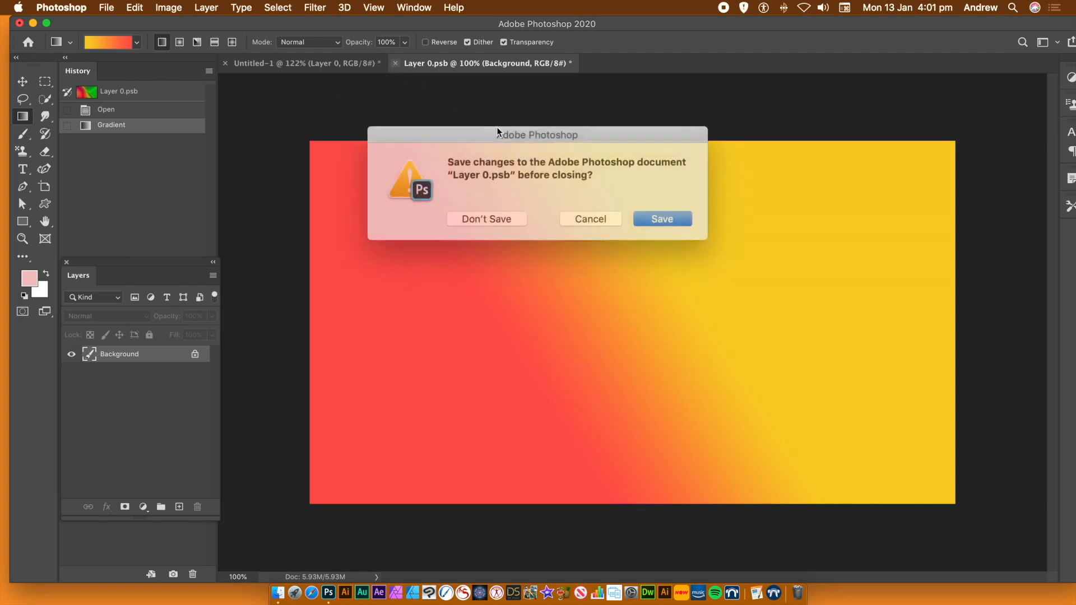
left_click(643, 214)
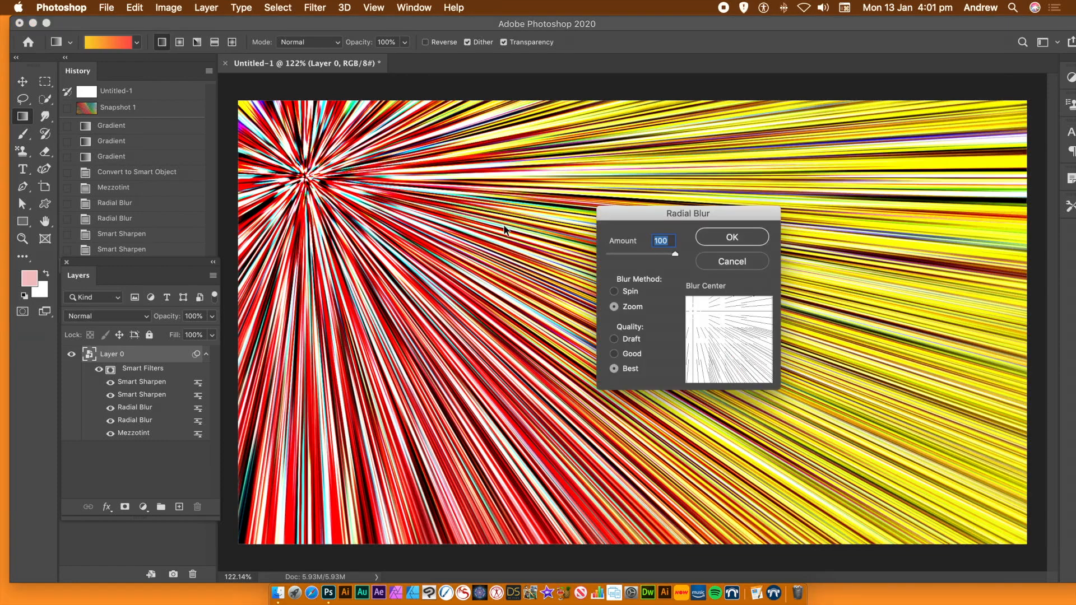
Move the blur center of both Radial Blur smart filters to the middle of the image, keeping Zoom, amount 100 and Best quality
left_click_drag(696, 310, 725, 340)
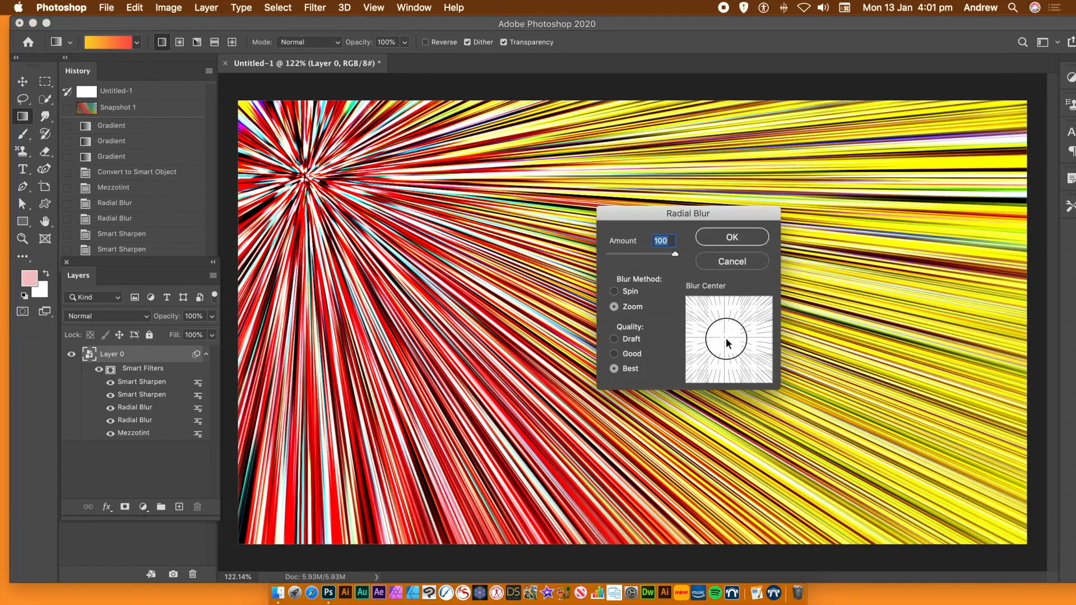
left_click(730, 241)
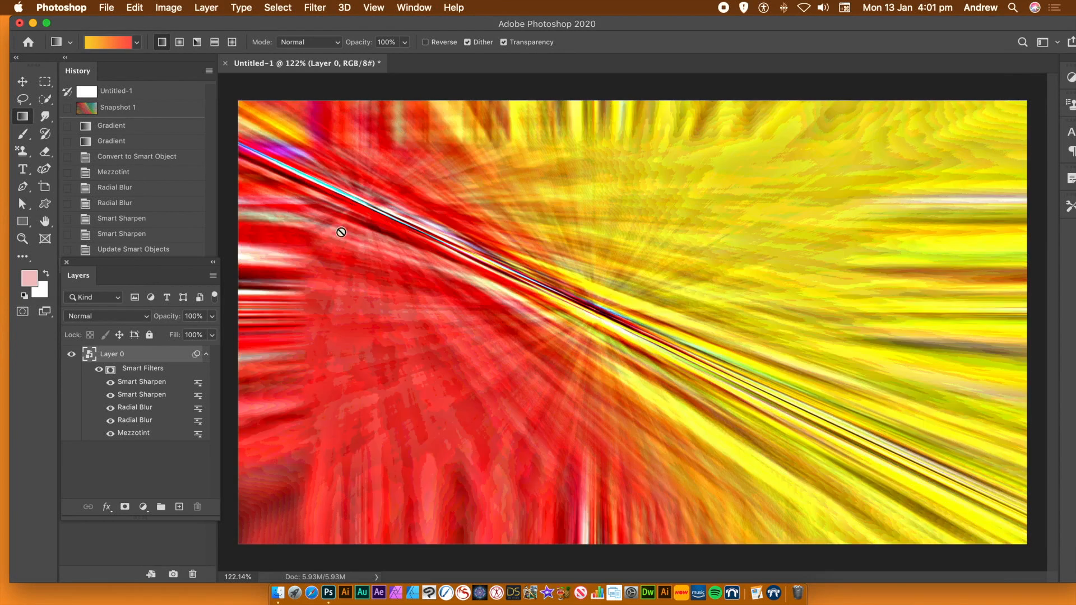
double_click(143, 420)
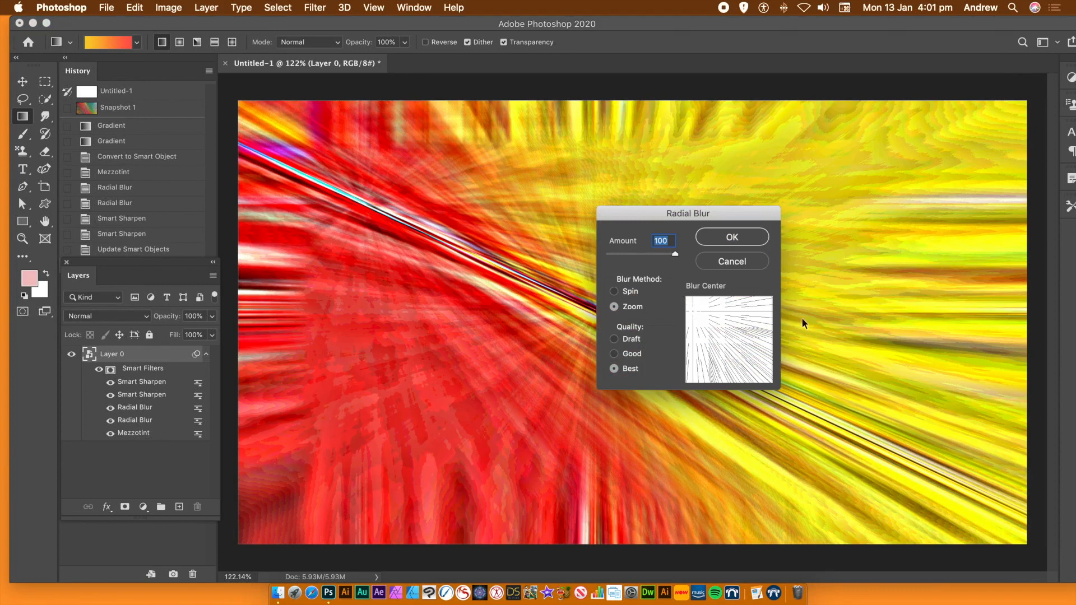
left_click_drag(703, 317, 725, 338)
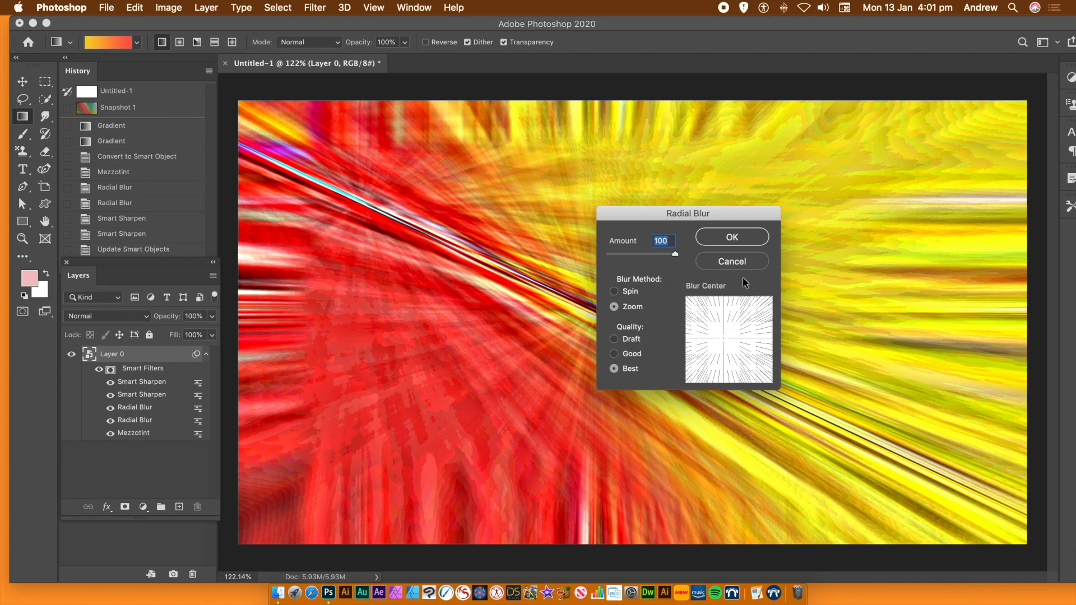
left_click(729, 237)
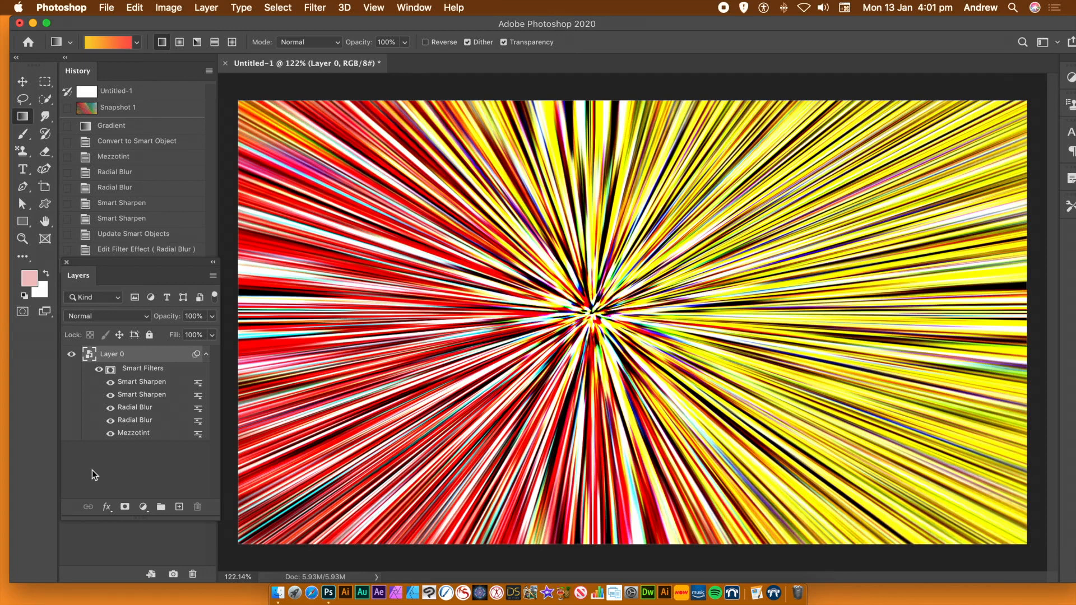
left_click(205, 7)
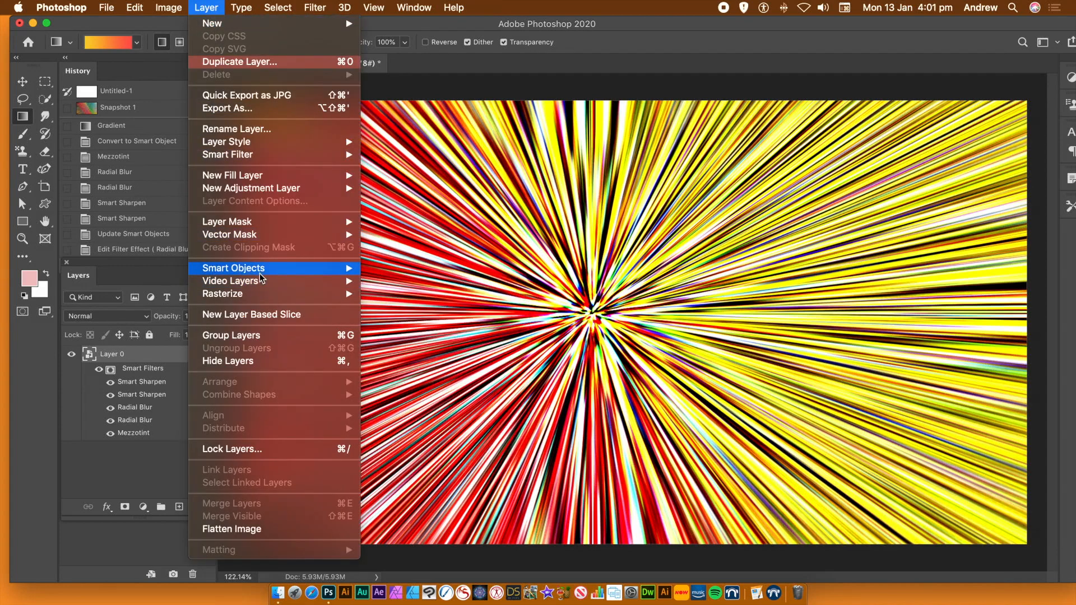
mouse_move(260, 272)
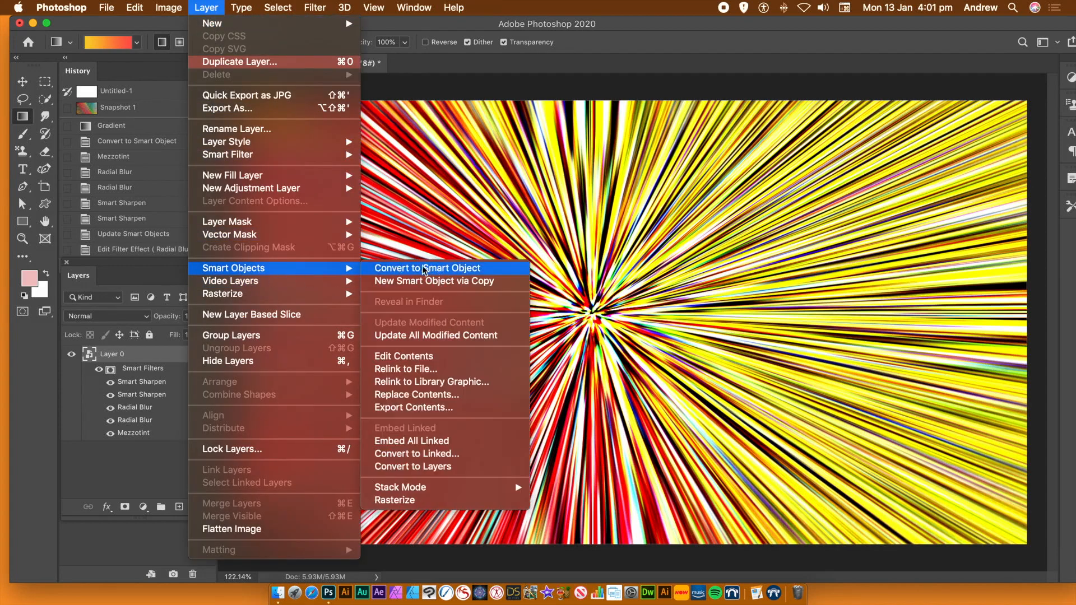
left_click(738, 23)
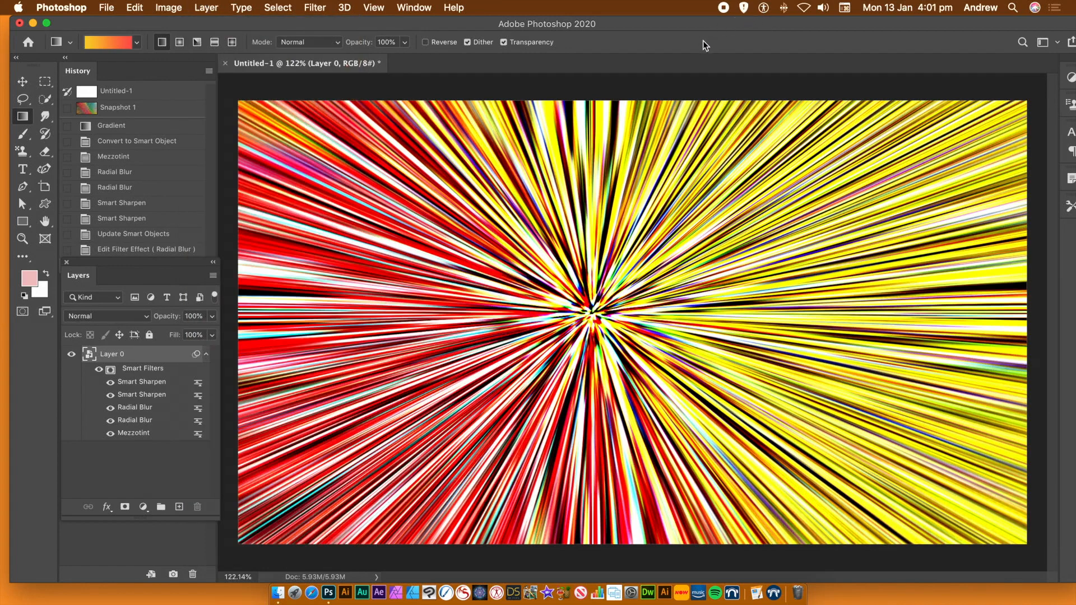